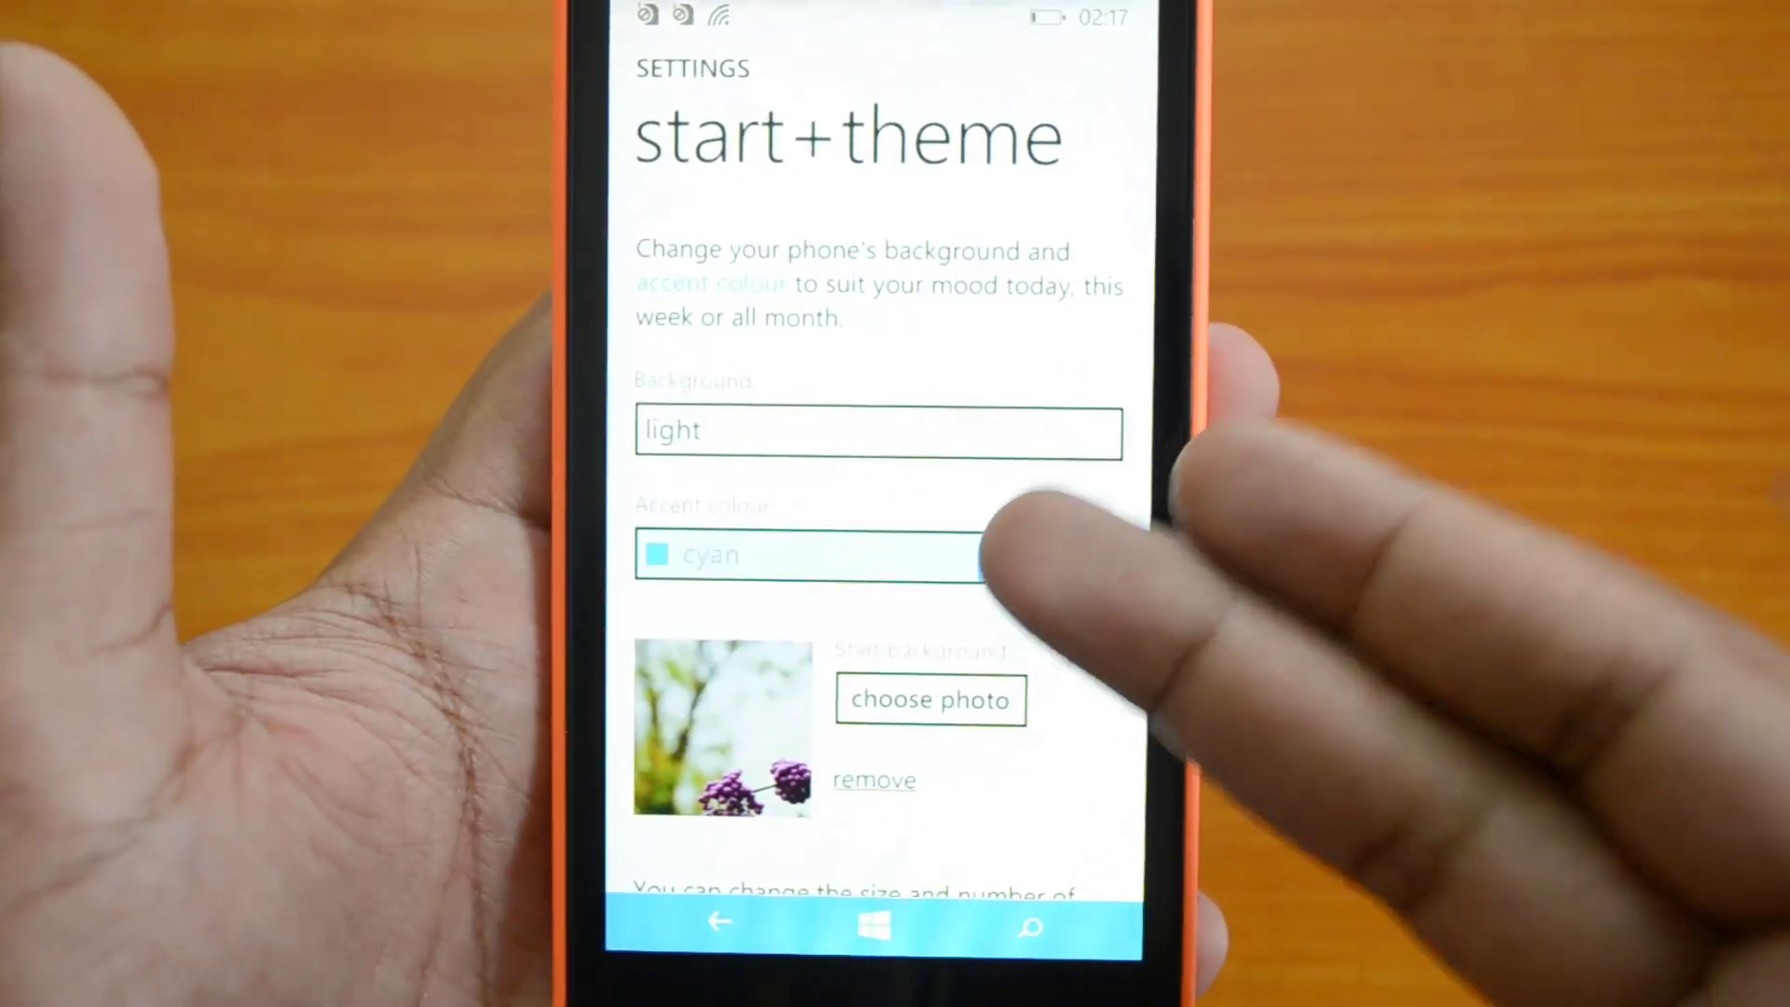
- Choose teal from the accent colour palette; start+theme still shows the cyan accent afterwards
left_click(1007, 555)
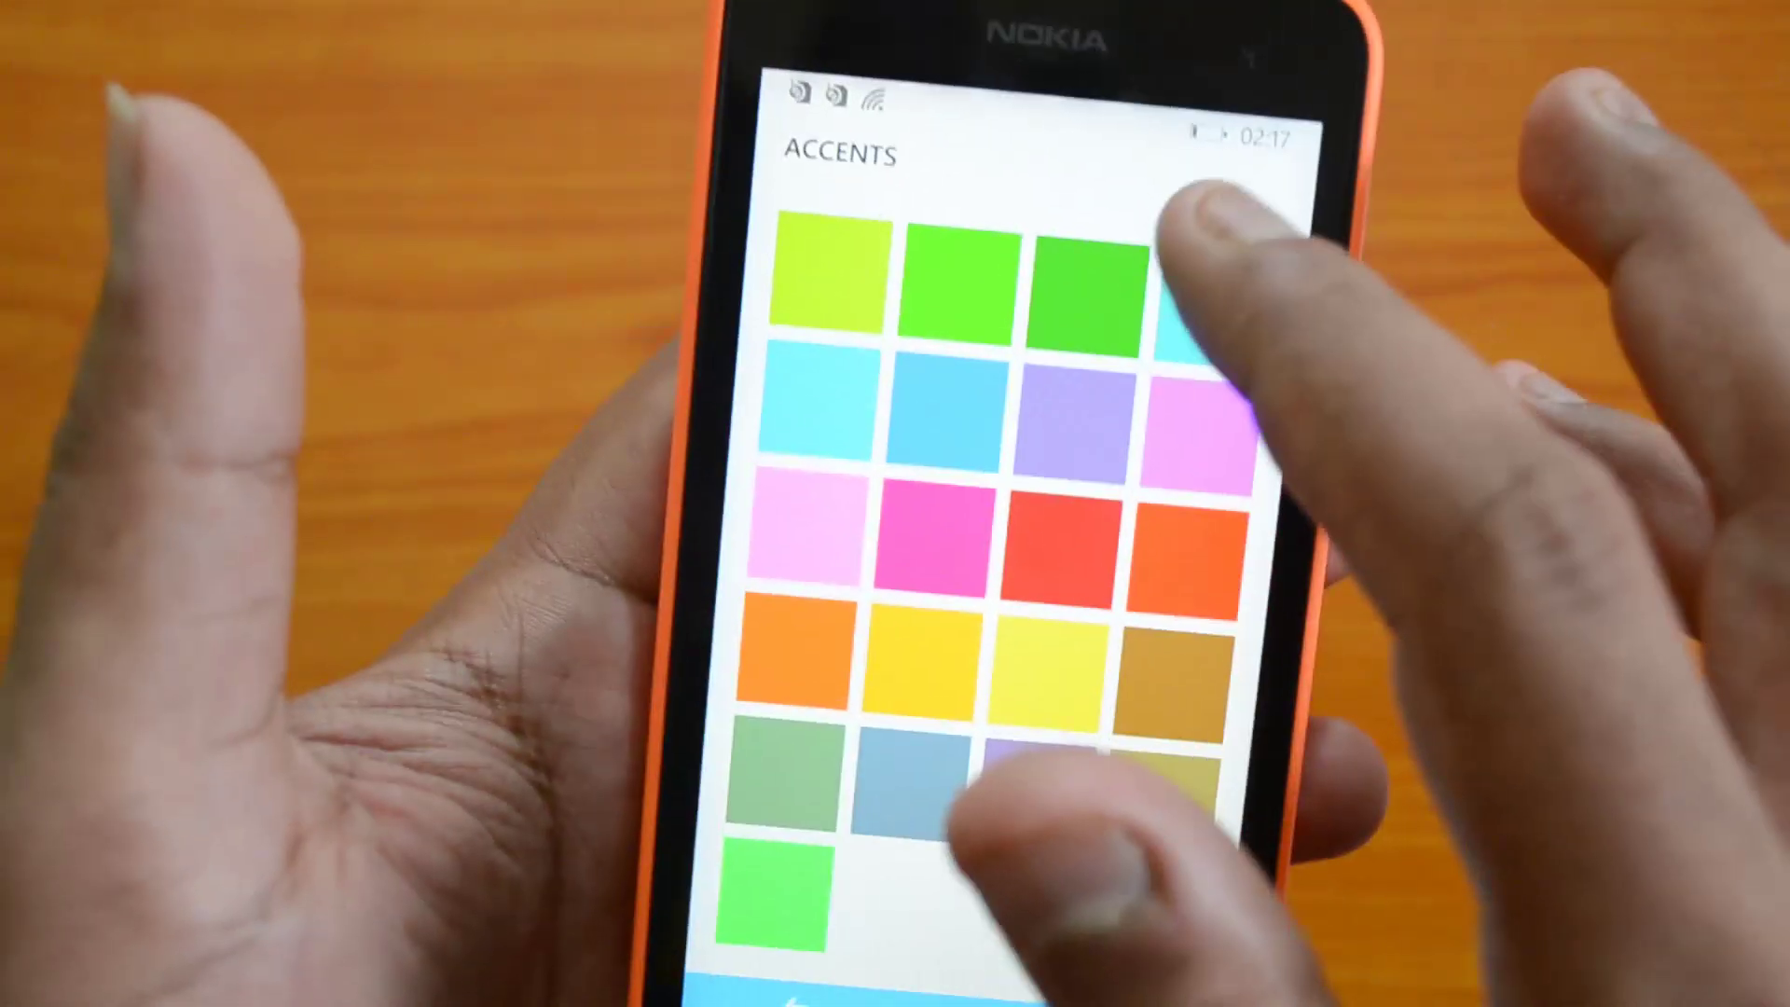
left_click(1054, 148)
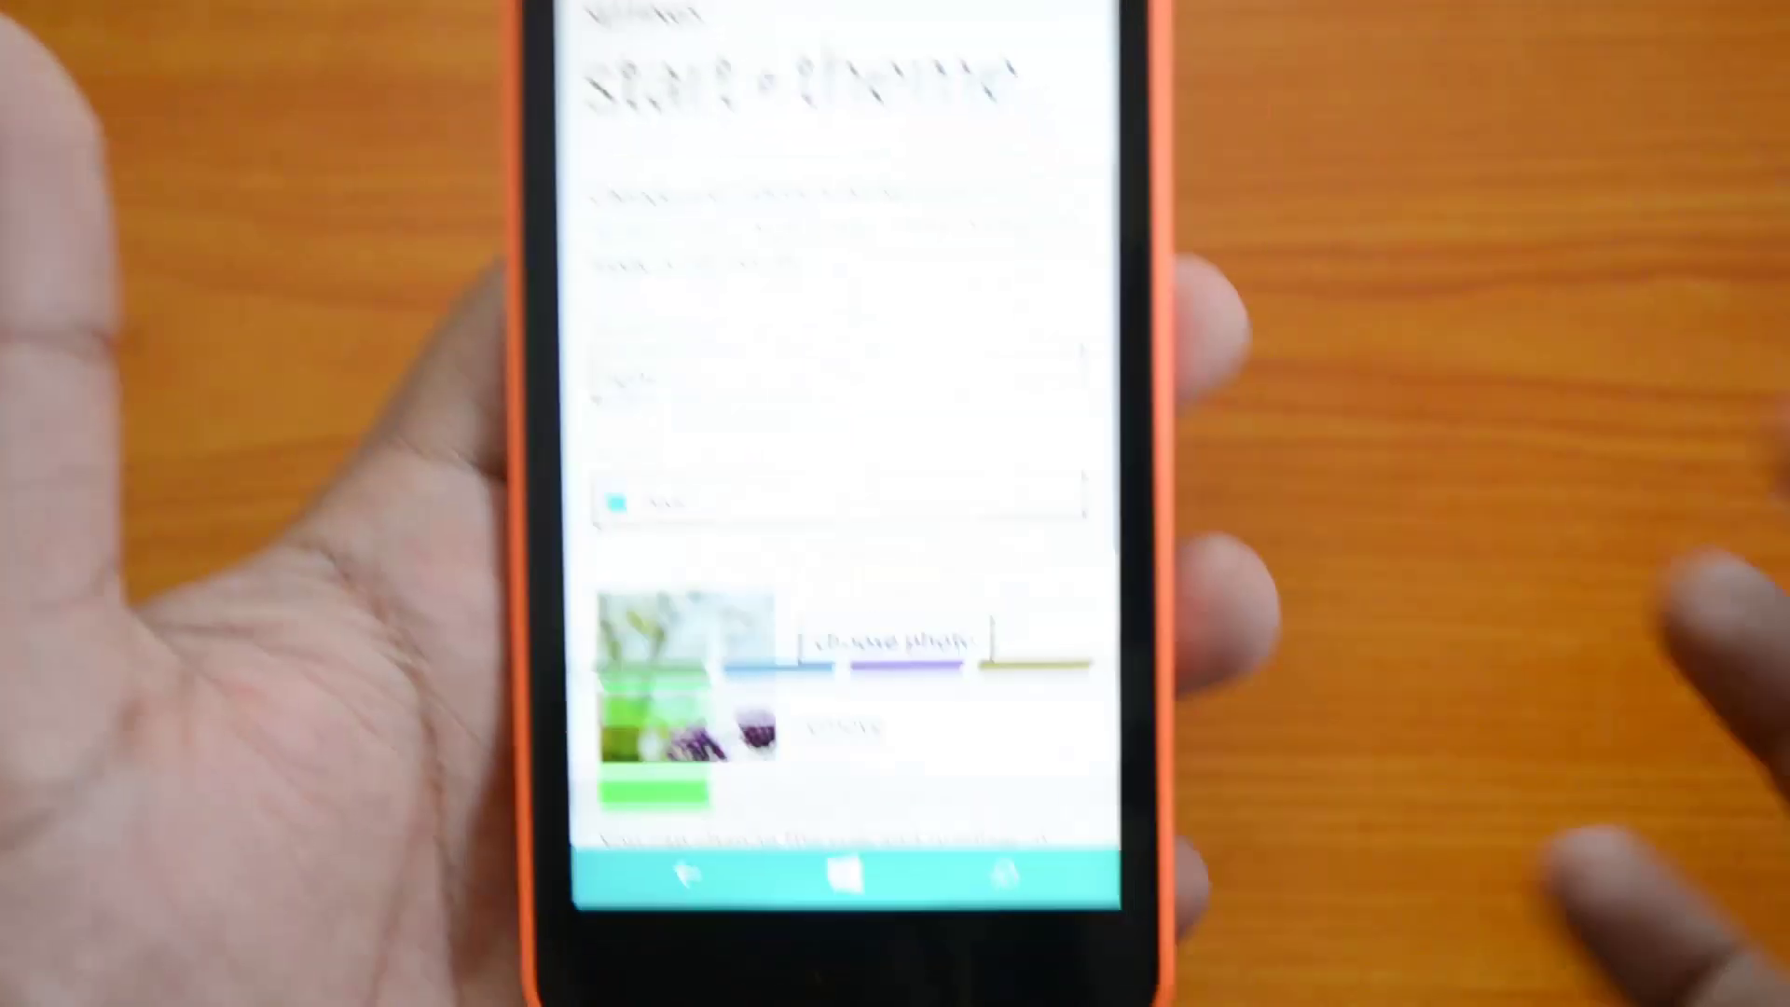